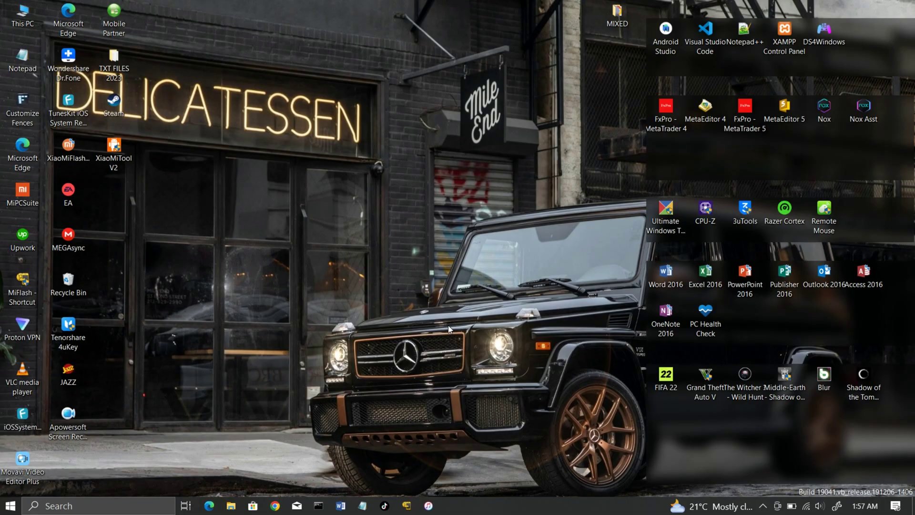
Search 'control' from the Start menu and open Control Panel from the results.
left_click(10, 505)
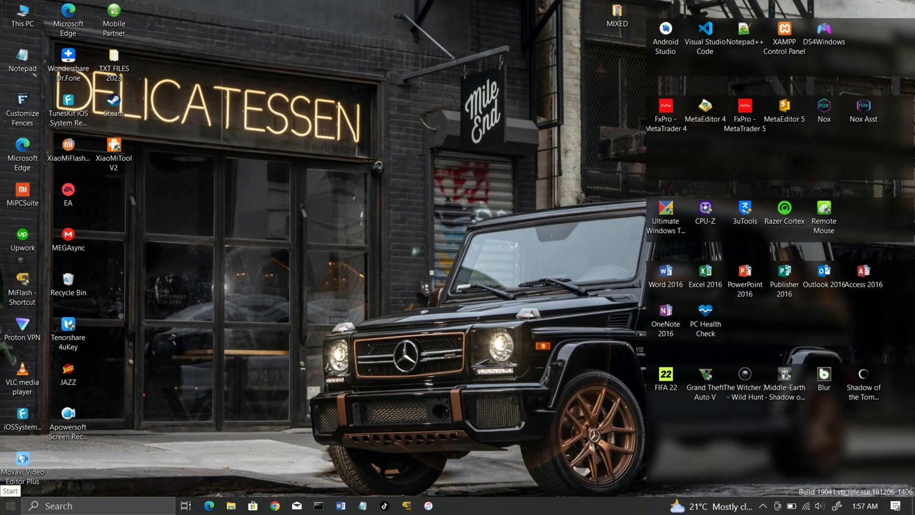
type("c")
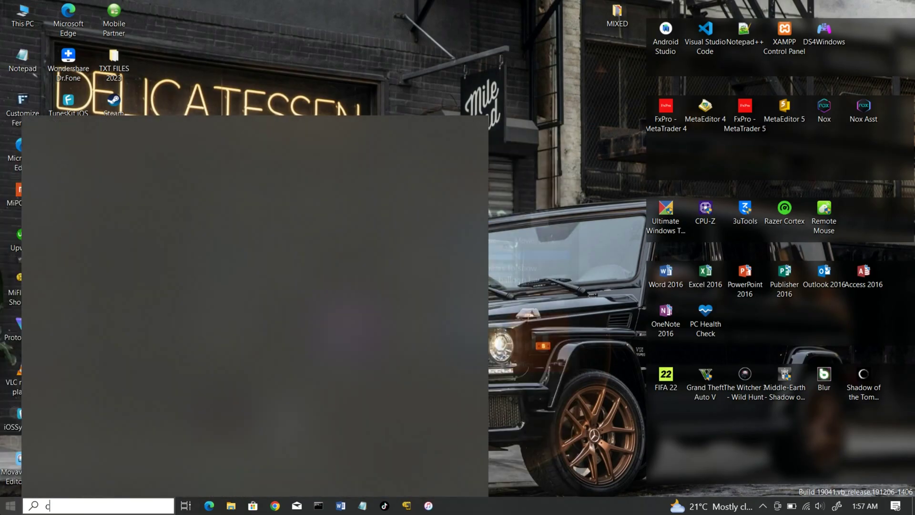
type("ontrol")
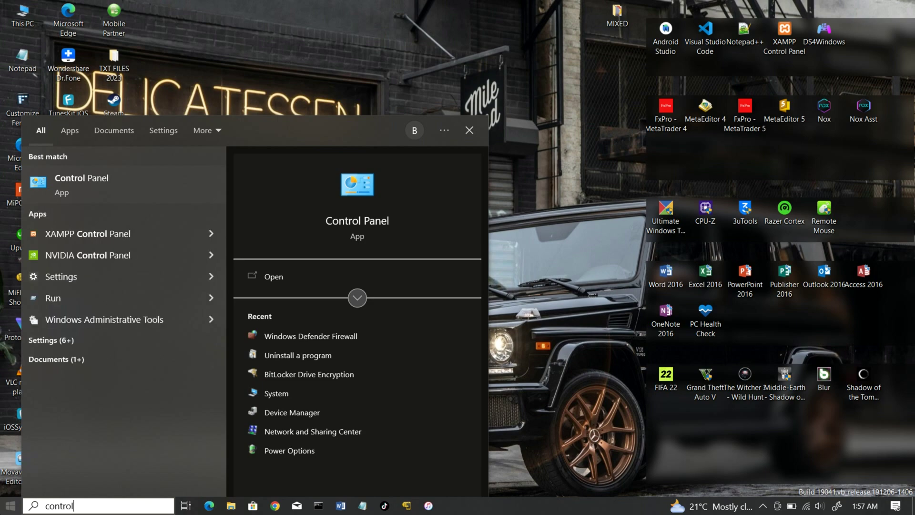
left_click(93, 181)
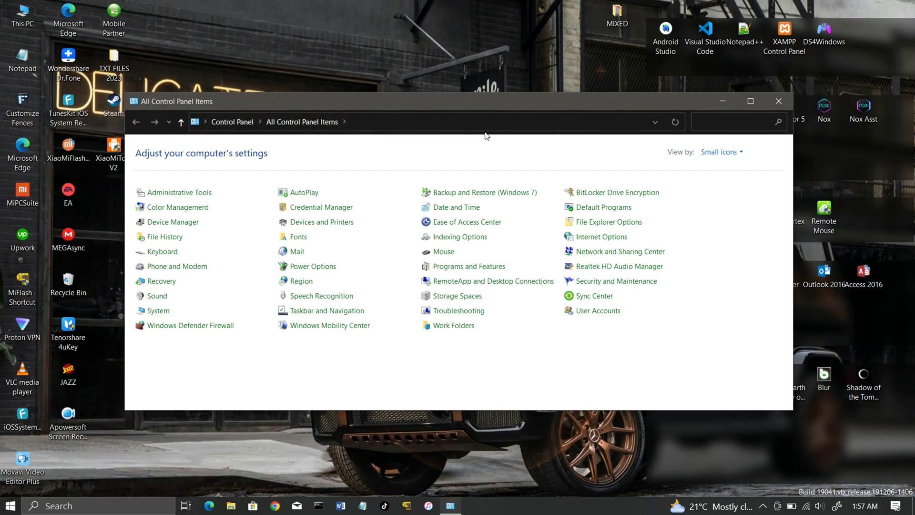
List Control Panel items as small icons and open Windows Defender Firewall's advanced settings.
left_click(719, 152)
left_click(726, 166)
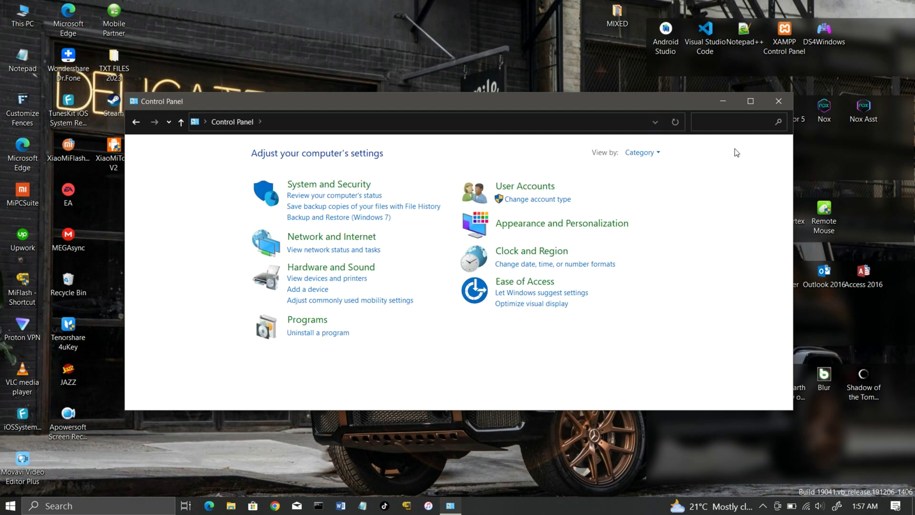
left_click(657, 152)
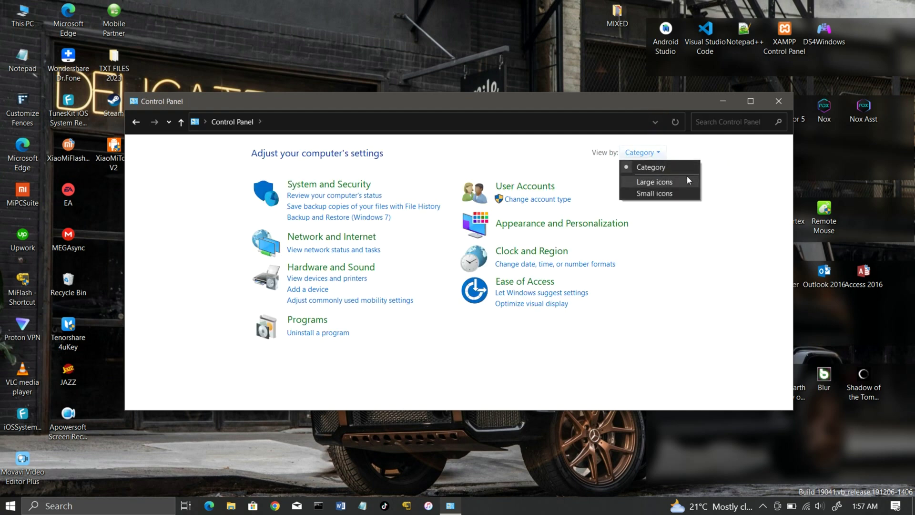
left_click(672, 193)
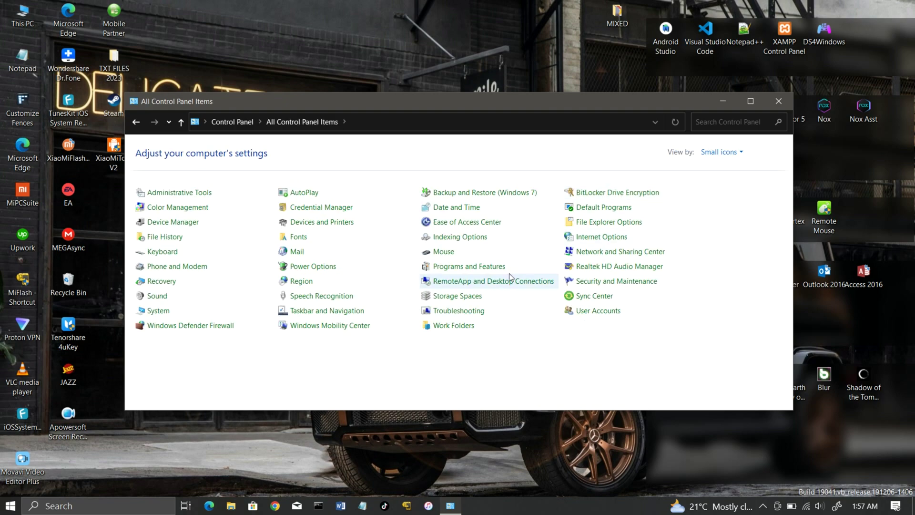
left_click(212, 327)
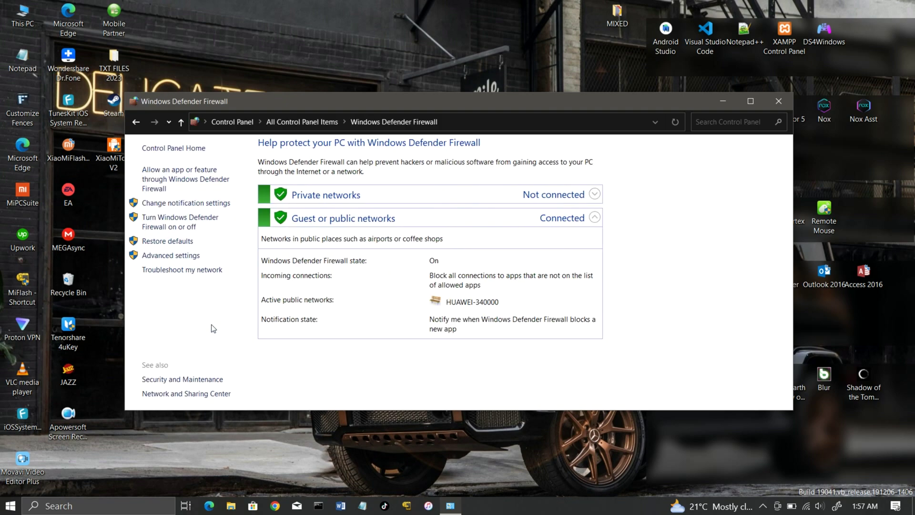
left_click(171, 256)
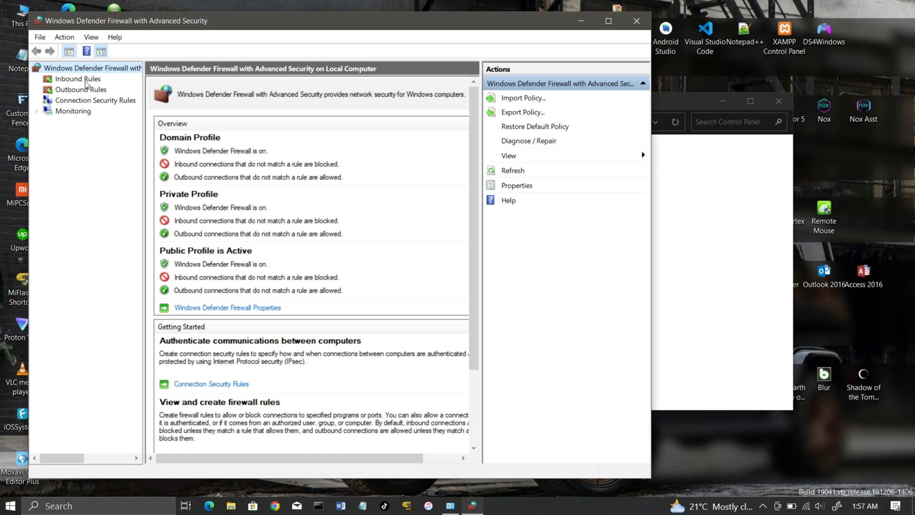
Start a new Program-type rule from the Inbound Rules list.
left_click(85, 81)
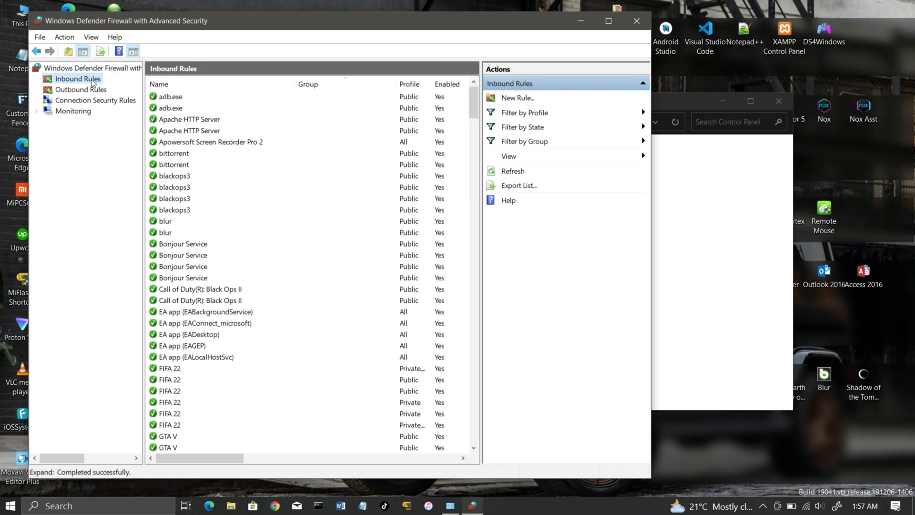
left_click(528, 101)
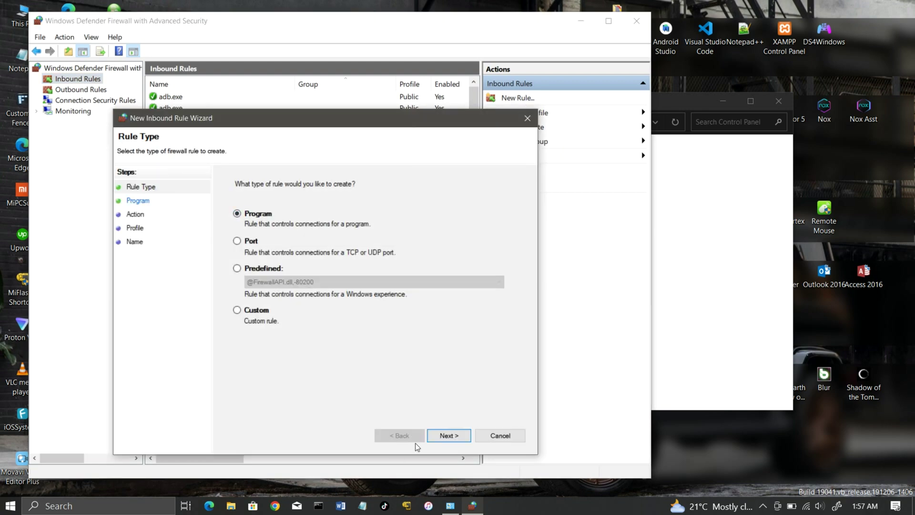
left_click(443, 435)
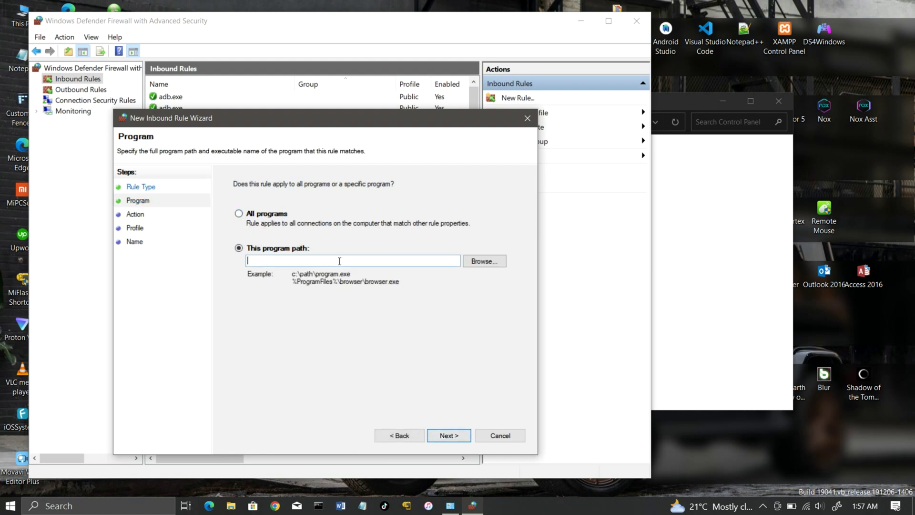
Select C:\Program Files (x86)\Origin Games\FIFA 22\FIFA22.exe as the rule's program.
left_click(478, 262)
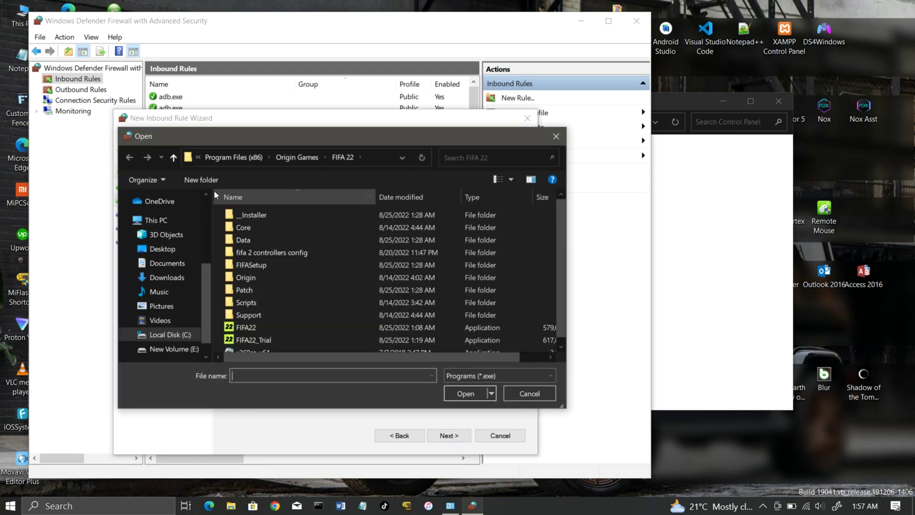
left_click(171, 334)
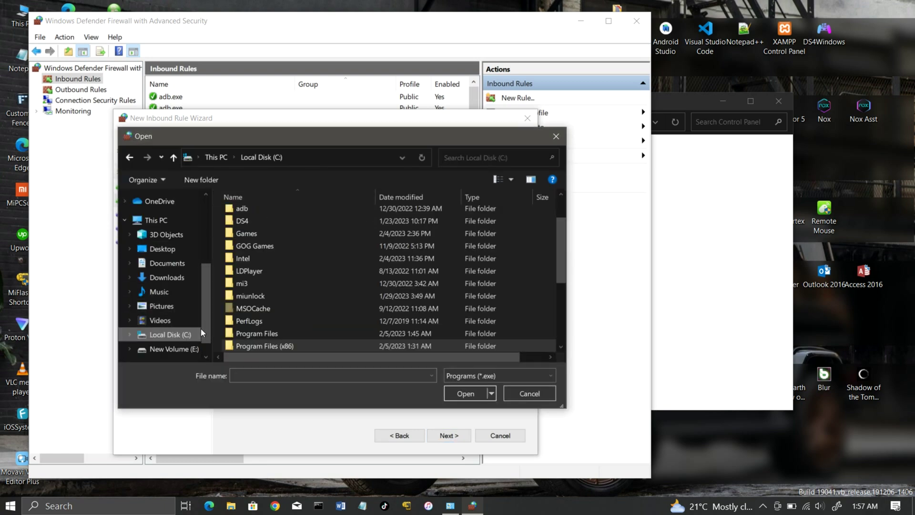
double_click(256, 344)
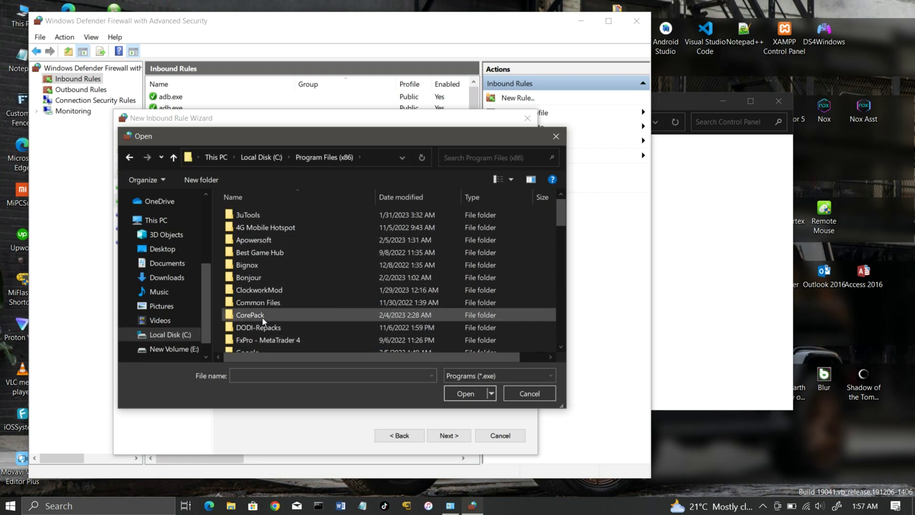
scroll(262, 317, "down", 10)
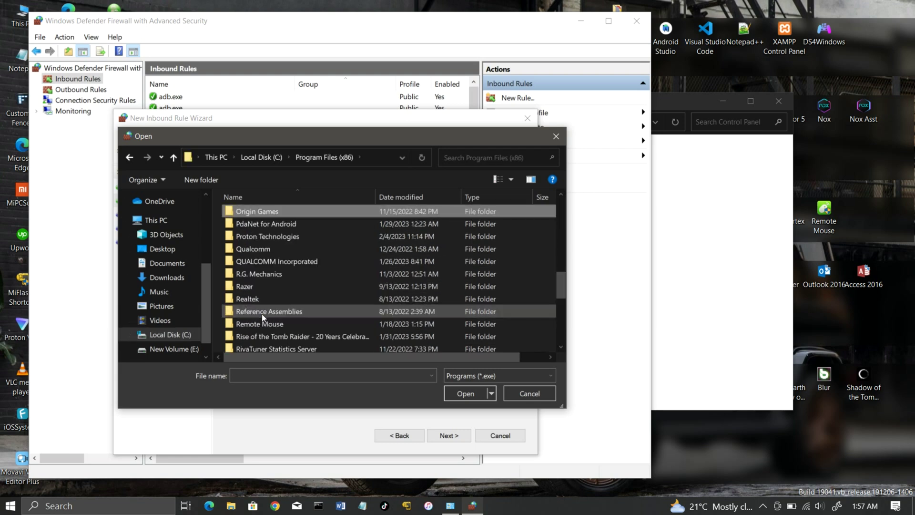
double_click(268, 209)
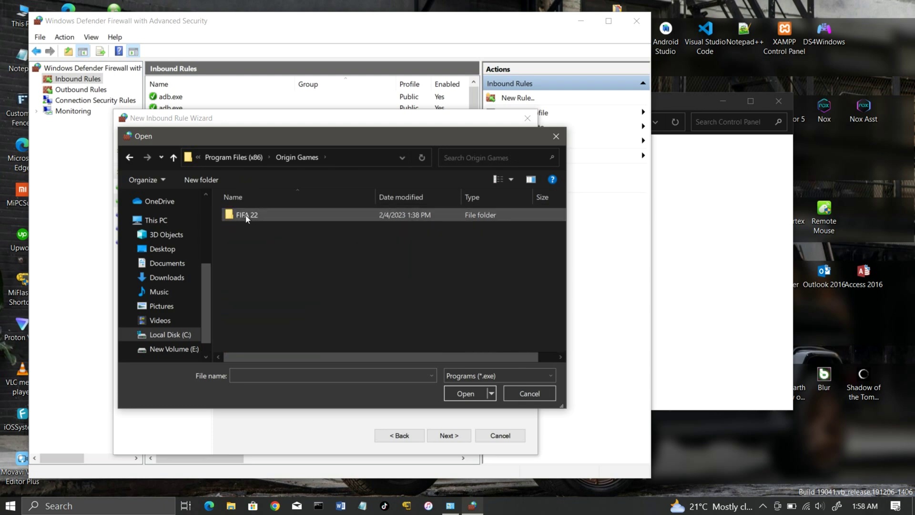
double_click(247, 216)
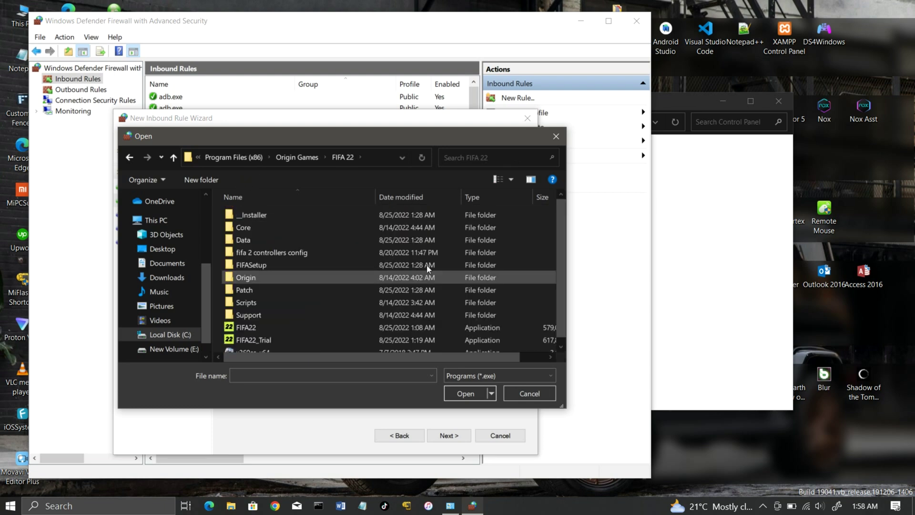
left_click(335, 327)
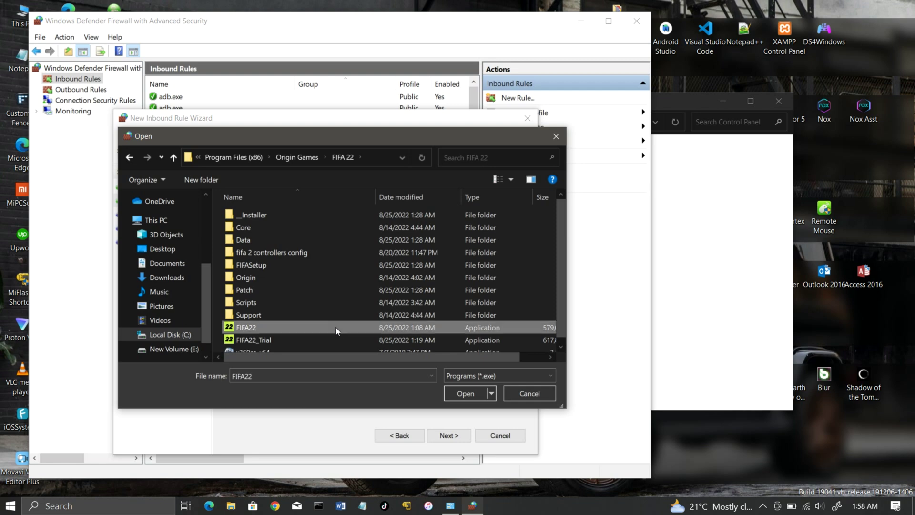
left_click(466, 394)
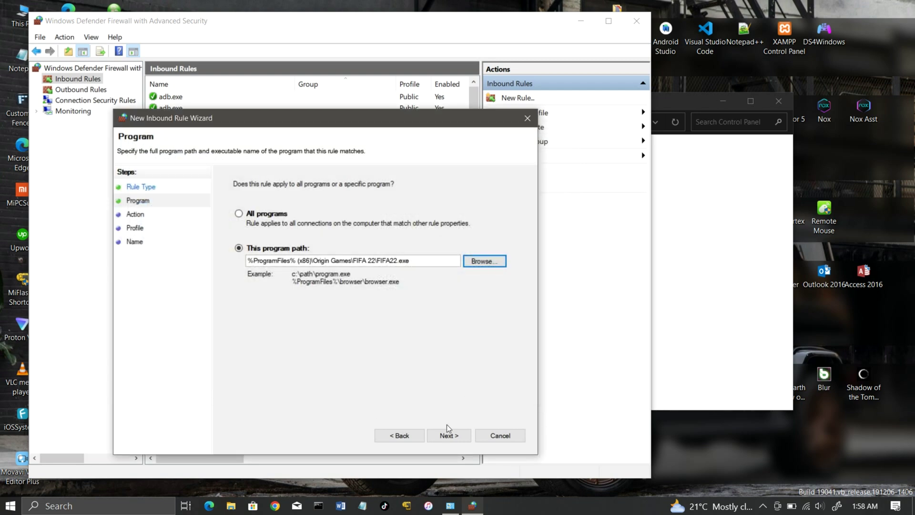
Keep Allow the connection and all three profiles, then begin entering the name FIFA 2022.
left_click(445, 437)
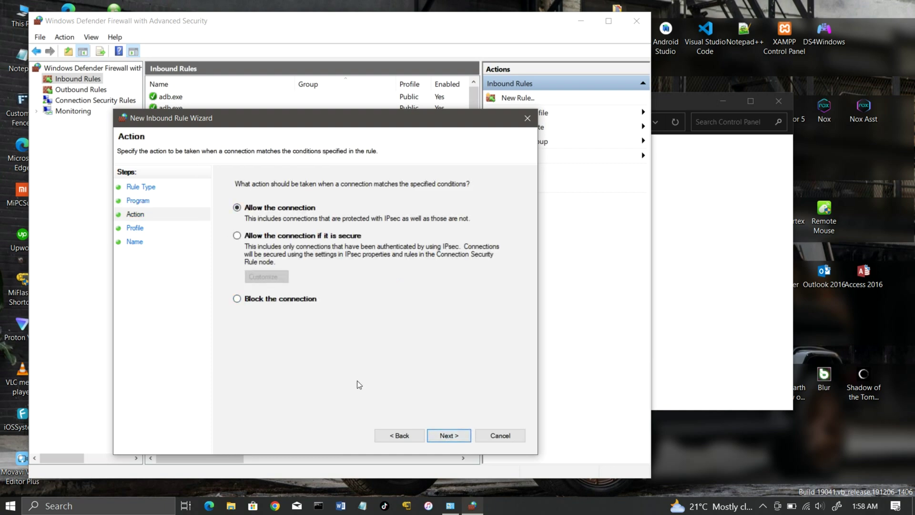
left_click(443, 437)
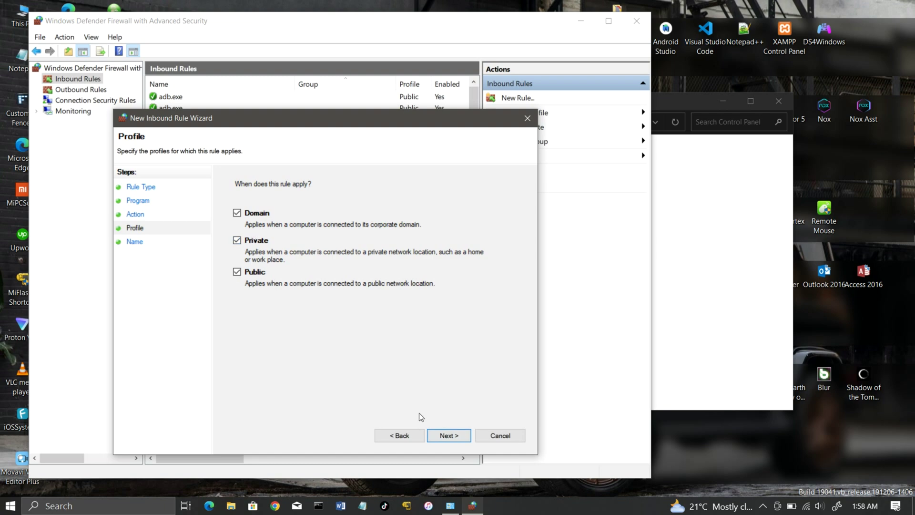
left_click(442, 436)
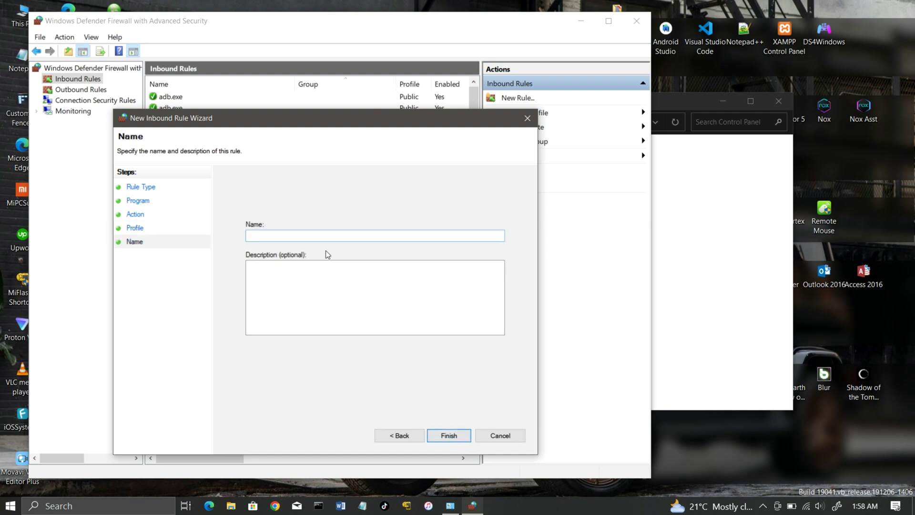
type("Fi")
Finish the FIFA 2022 inbound rule, then start a new rule under Outbound Rules.
left_click(444, 434)
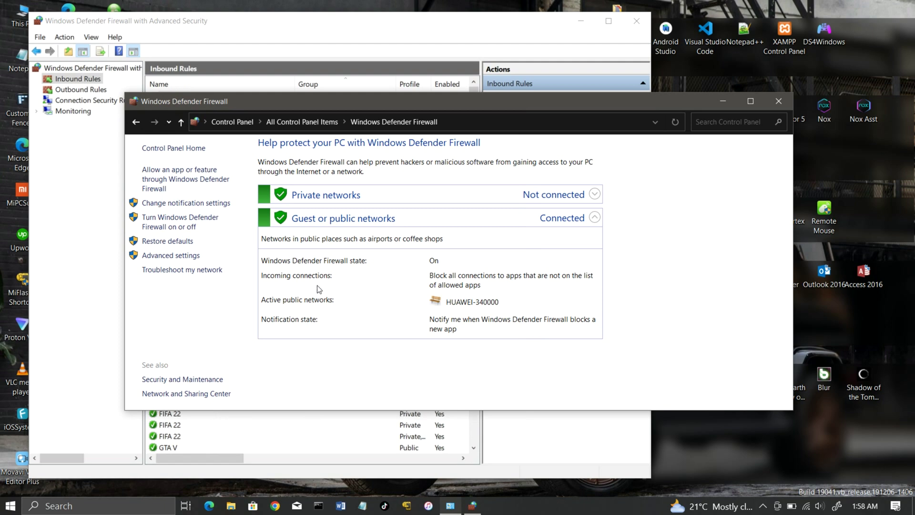
left_click(172, 256)
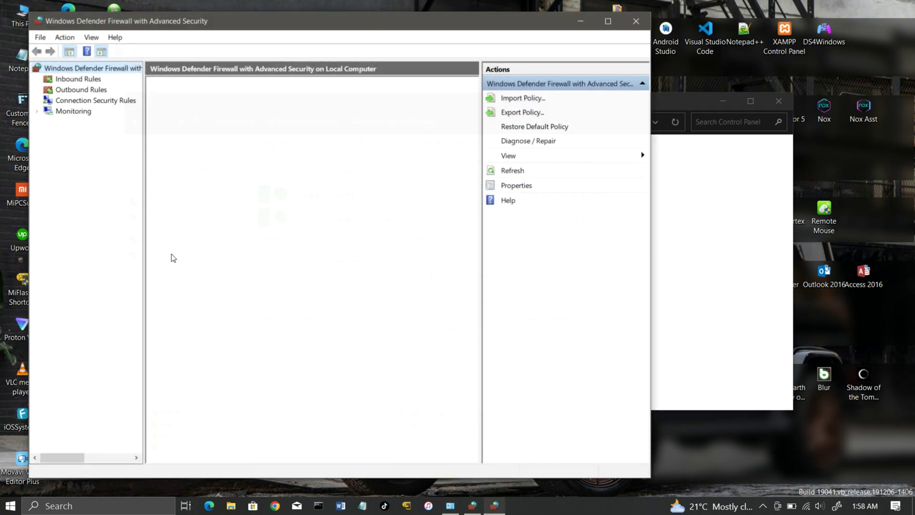
left_click(76, 80)
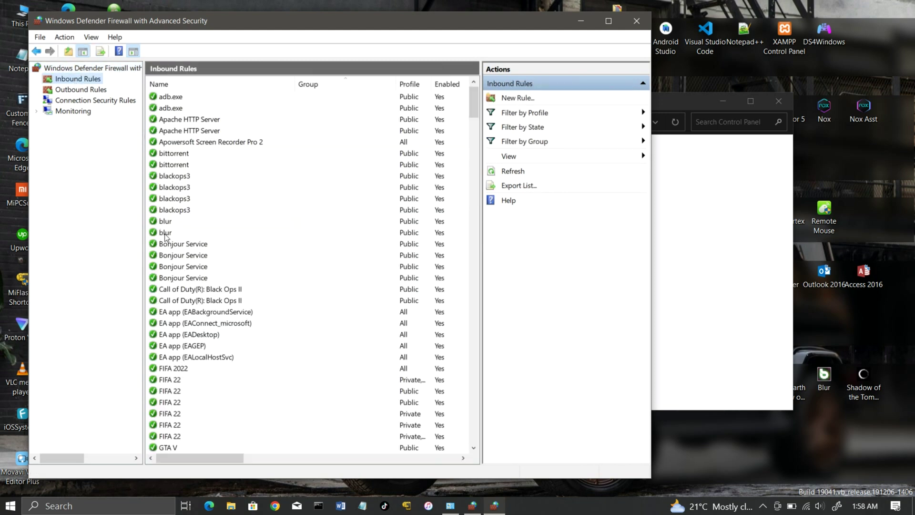
left_click(93, 90)
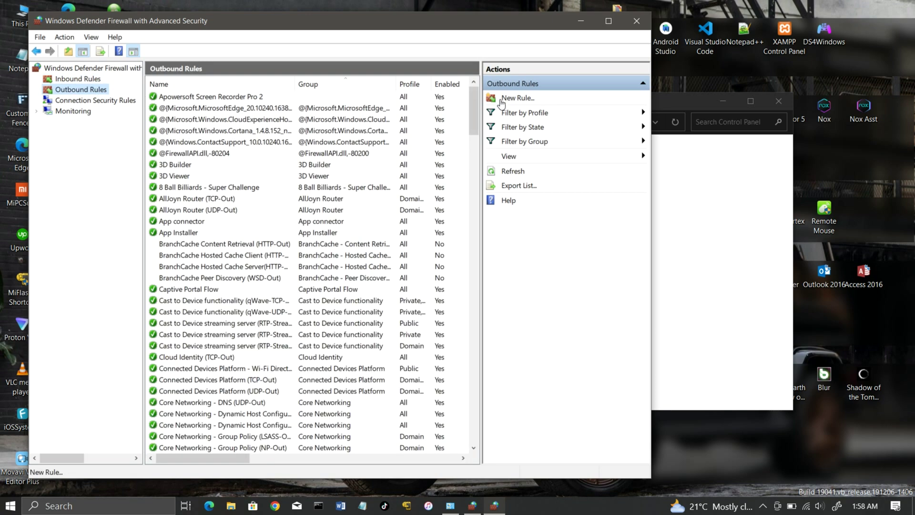
left_click(507, 99)
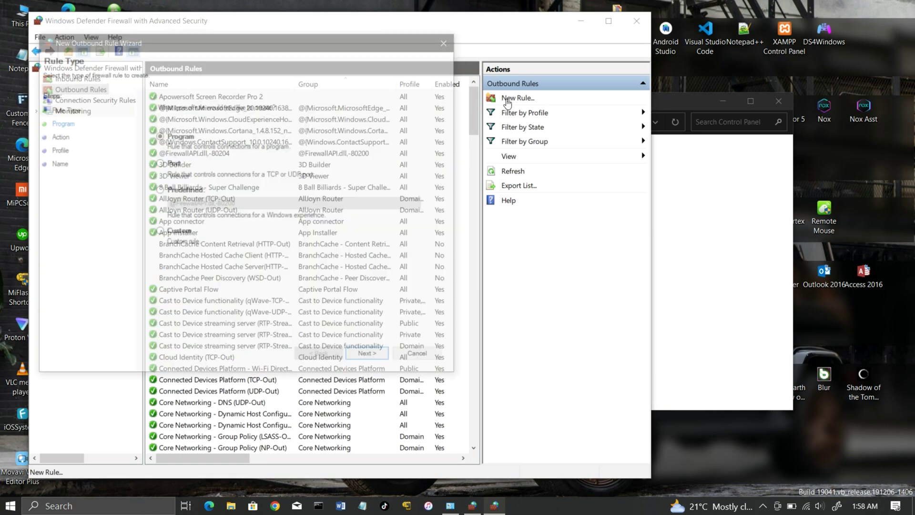
Make the outbound rule a Program rule for FIFA22.exe allowing connections on all profiles.
left_click(371, 358)
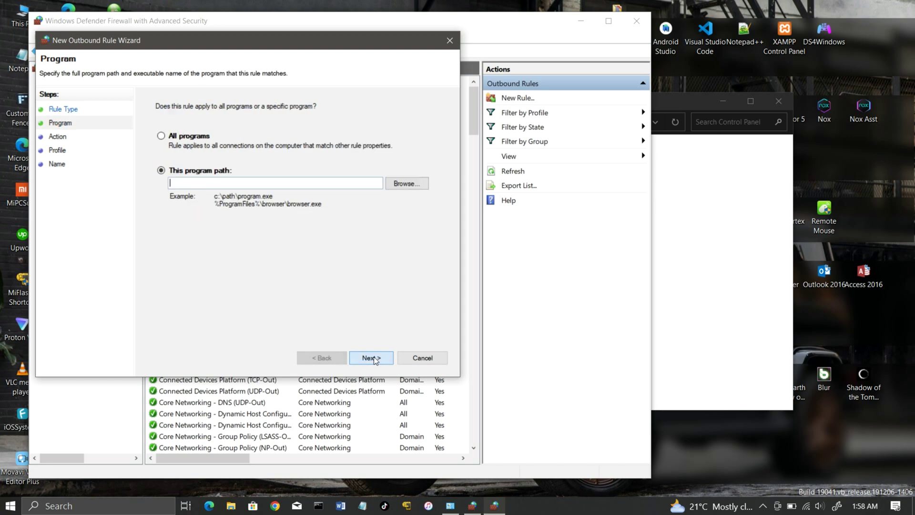
left_click(393, 185)
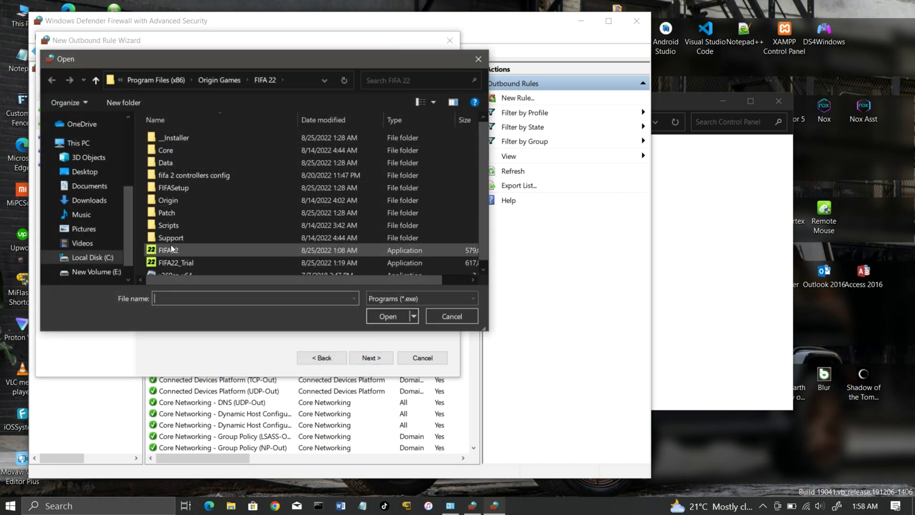
left_click(175, 248)
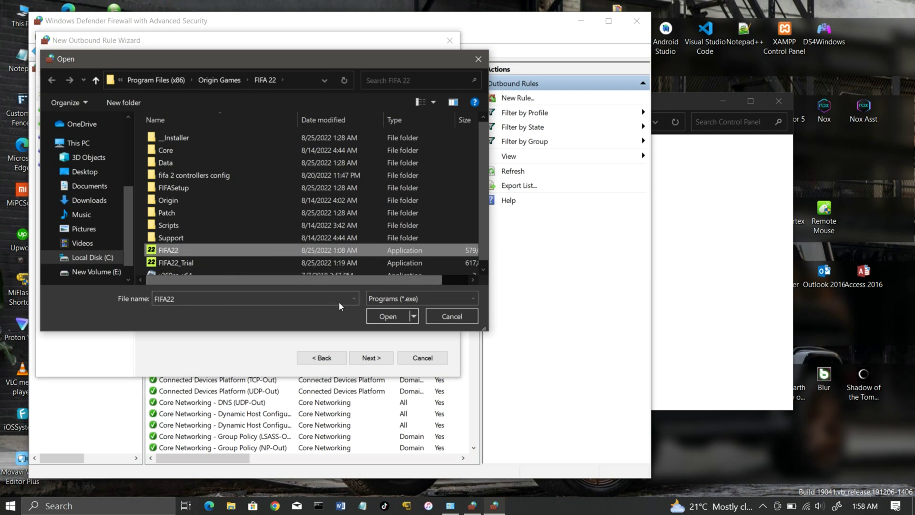
left_click(390, 319)
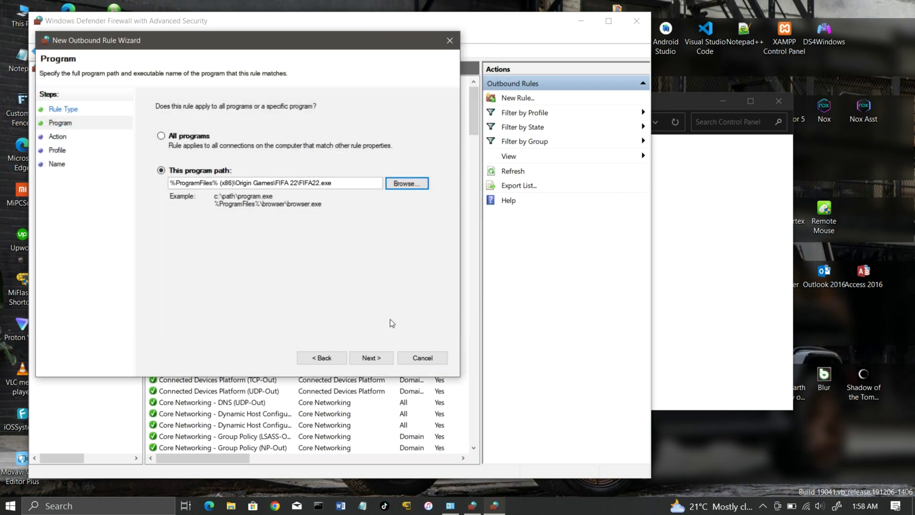
left_click(362, 358)
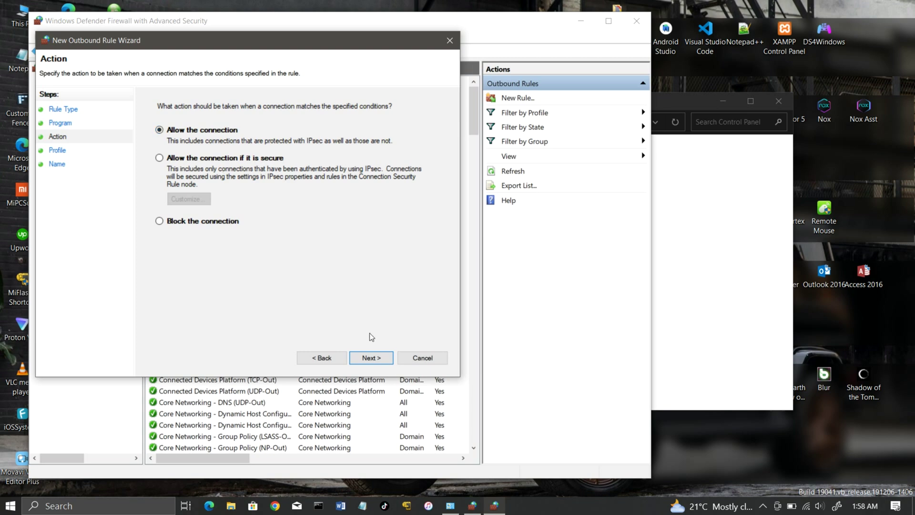
left_click(374, 357)
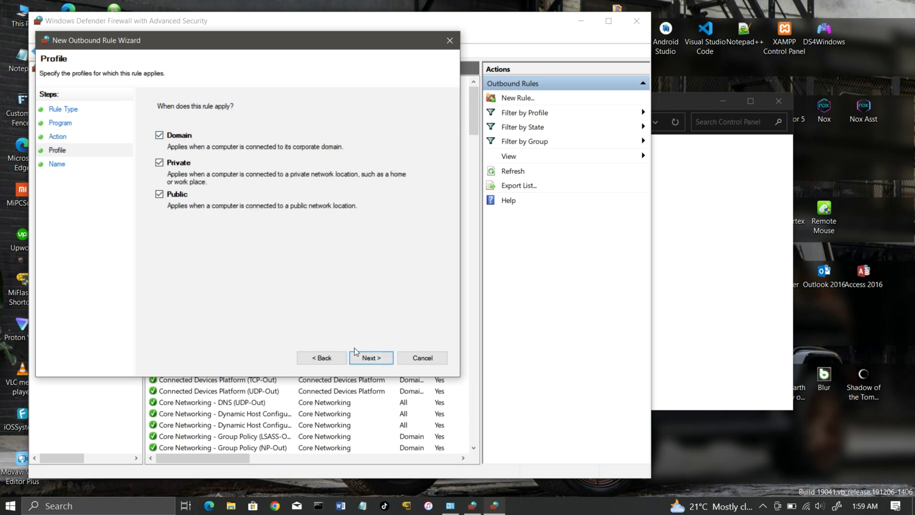
left_click(376, 359)
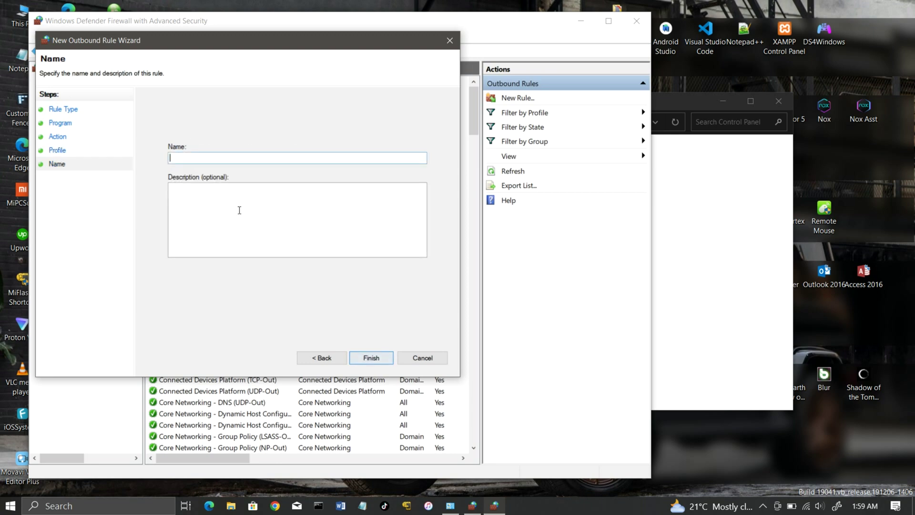
left_click(233, 159)
Finish the outbound FIFA 2022 rule and close all three firewall windows.
left_click(369, 358)
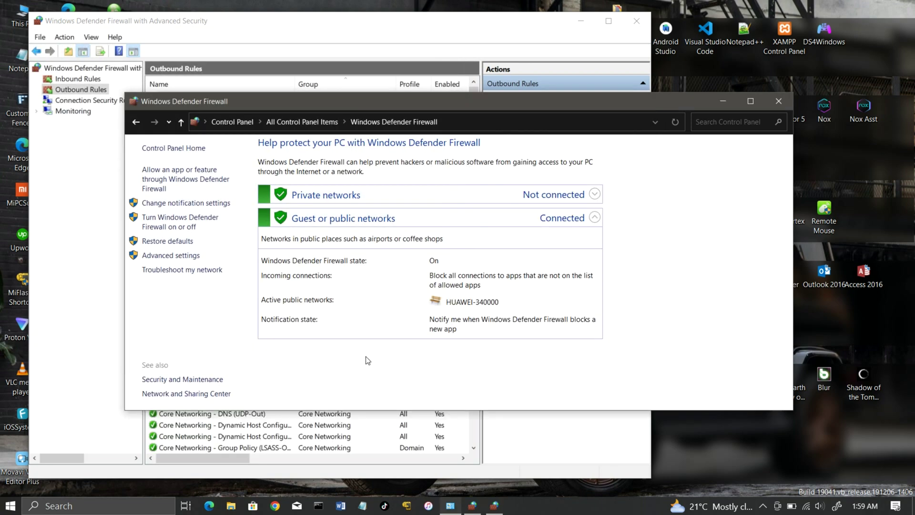
left_click(779, 103)
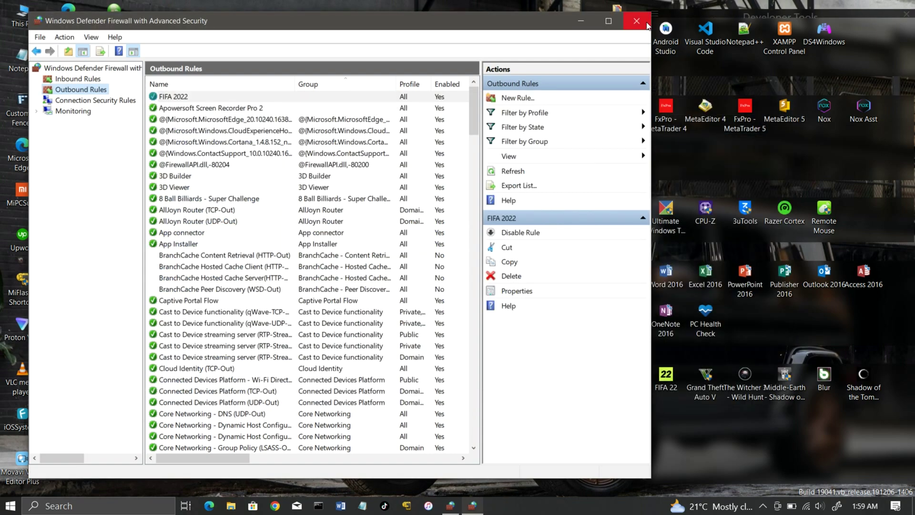
left_click(639, 26)
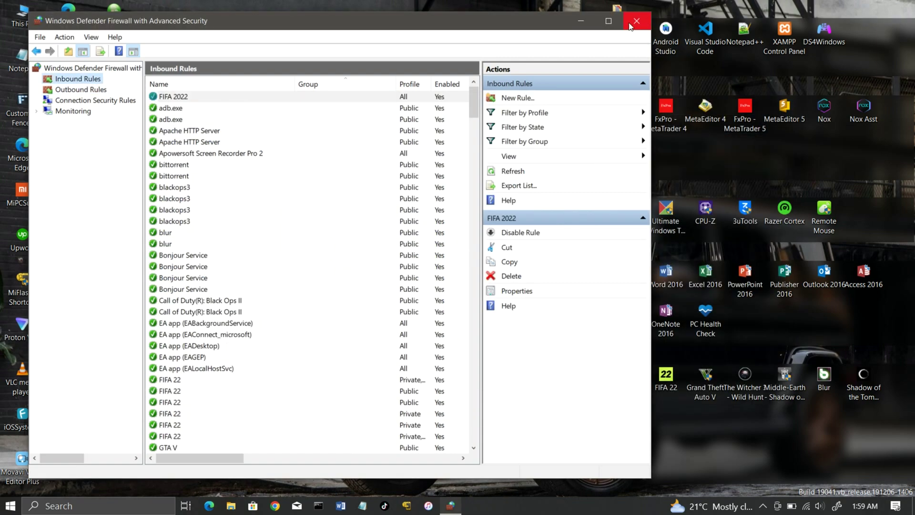
left_click(636, 21)
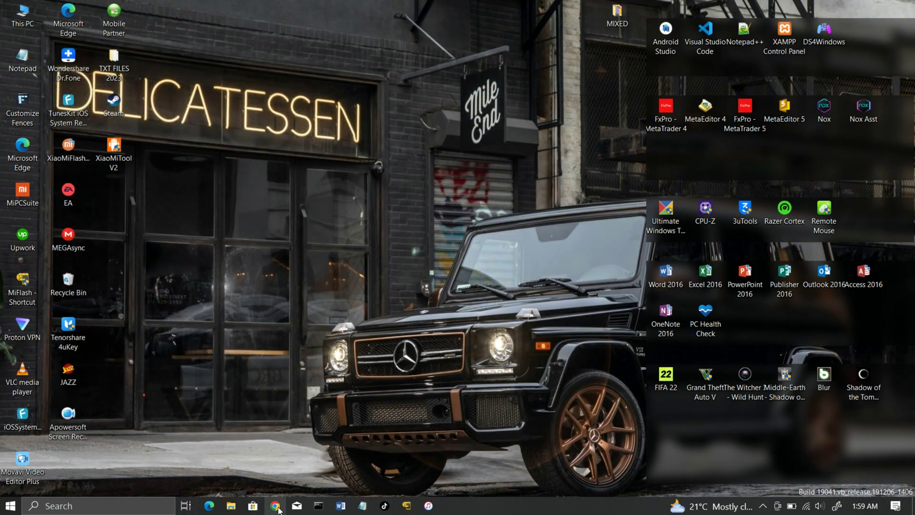
Search for Atlas VPN in Chrome and open the official atlasvpn.com site.
left_click(276, 500)
type("AT")
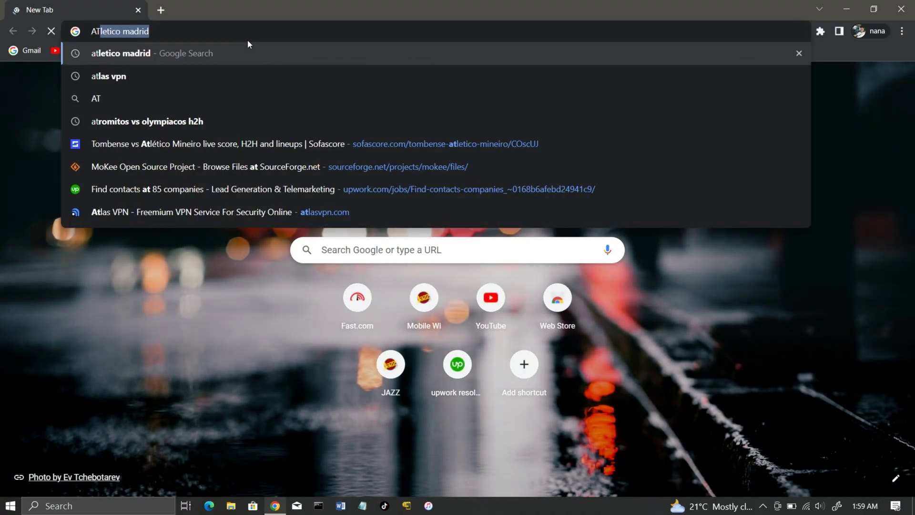
type("las vpn")
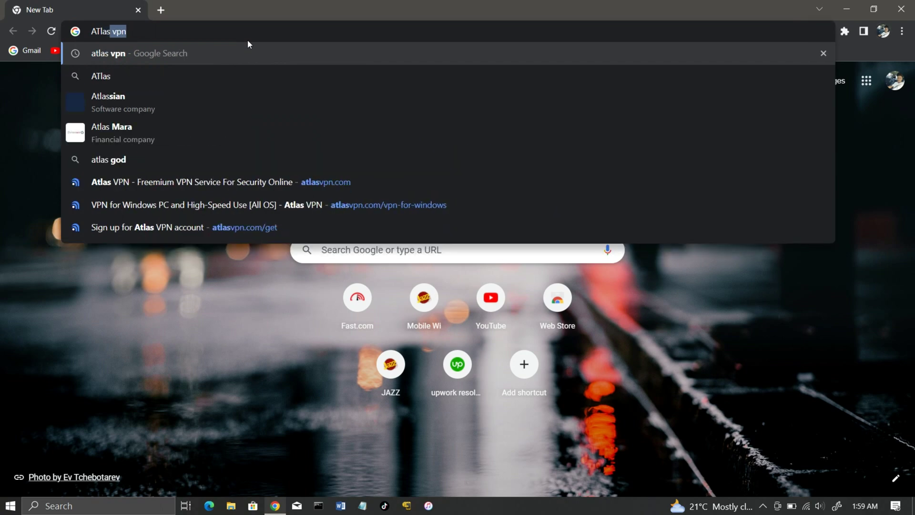
key("Return")
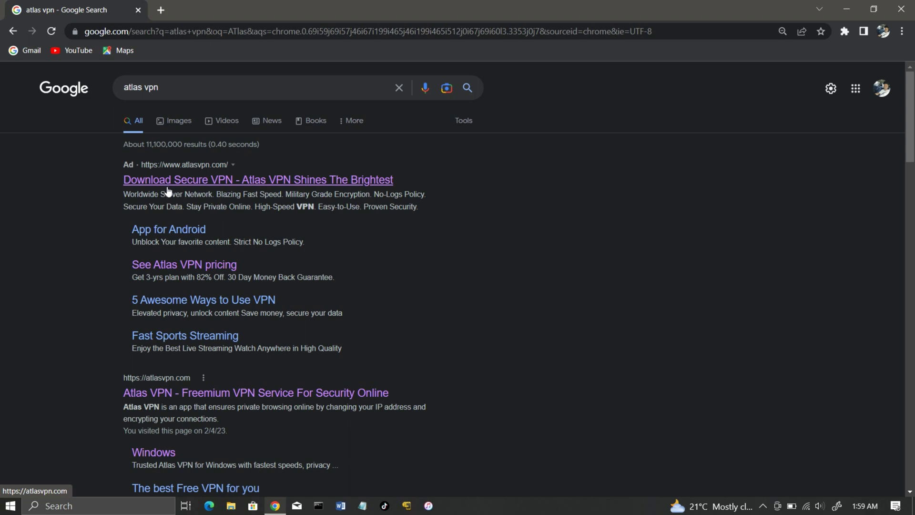
left_click(174, 180)
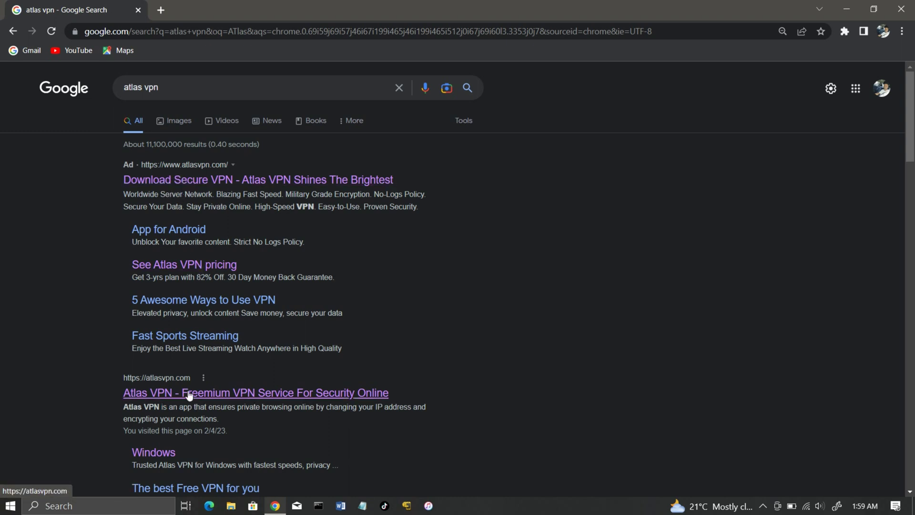
left_click(215, 394)
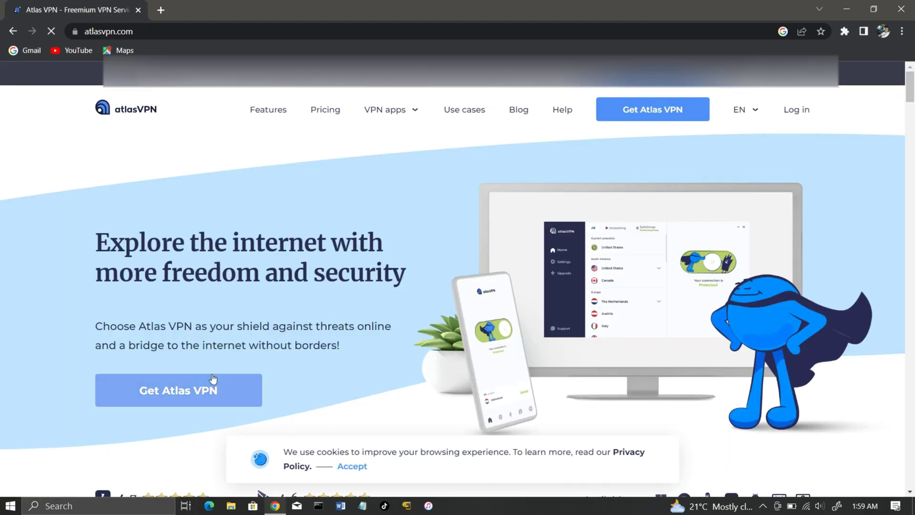
Download the free Atlas VPN Windows installer (AtlasVPN-x64.msi) and close Chrome.
left_click(198, 394)
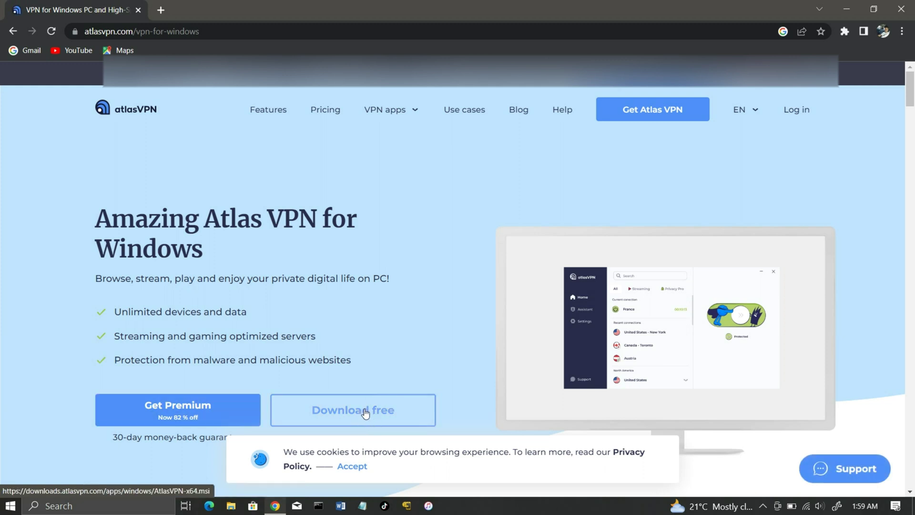
left_click(365, 412)
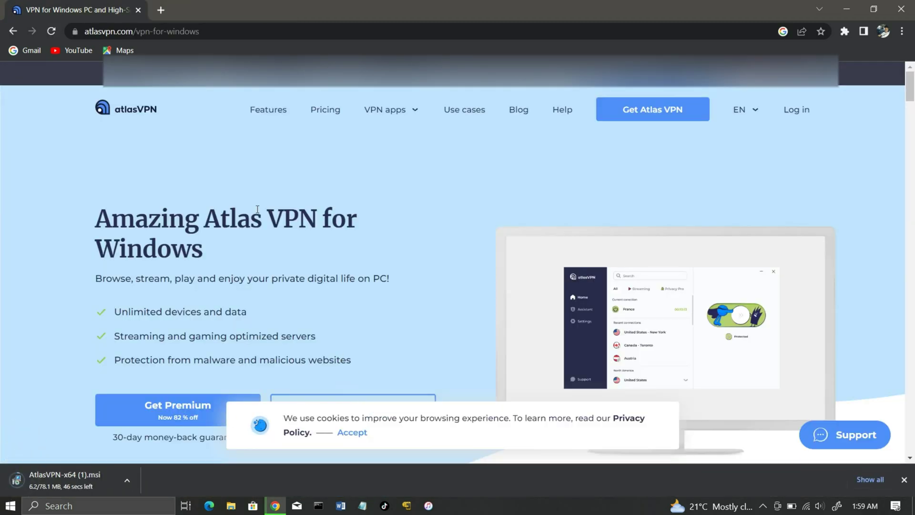
left_click(138, 11)
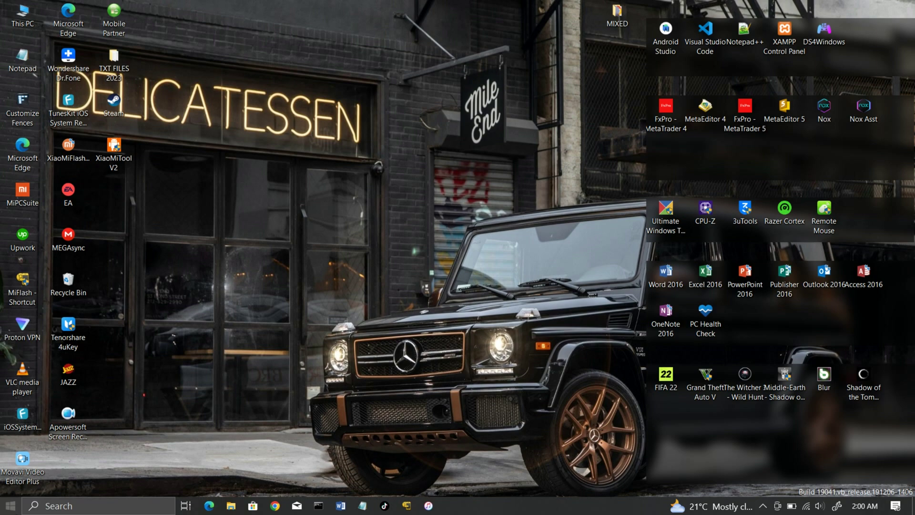
Launch AtlasVPN from Start search, connect to the Netherlands server, and minimise its window.
left_click(10, 505)
type("a")
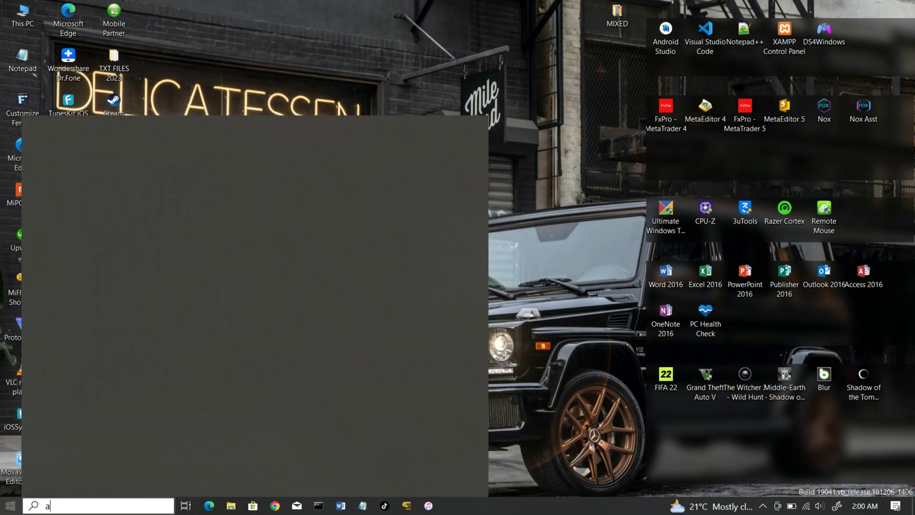
type("tlas")
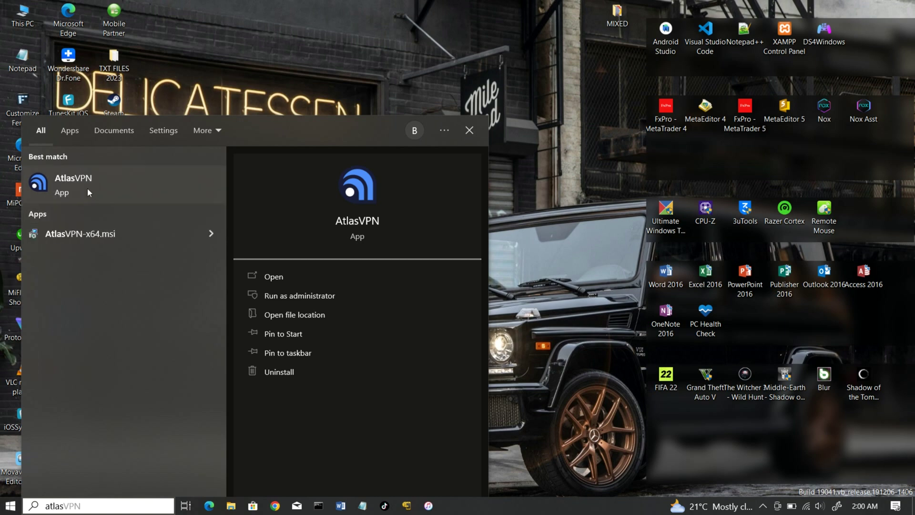
left_click(87, 188)
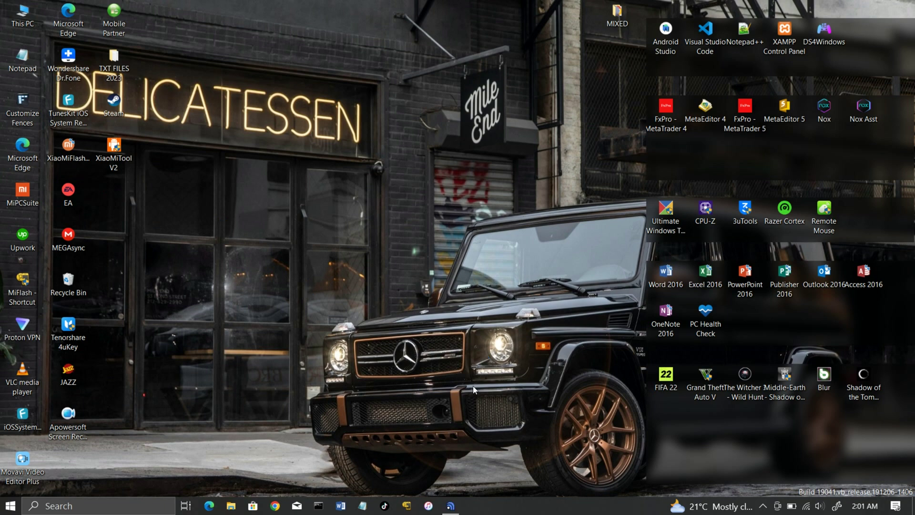
left_click(452, 507)
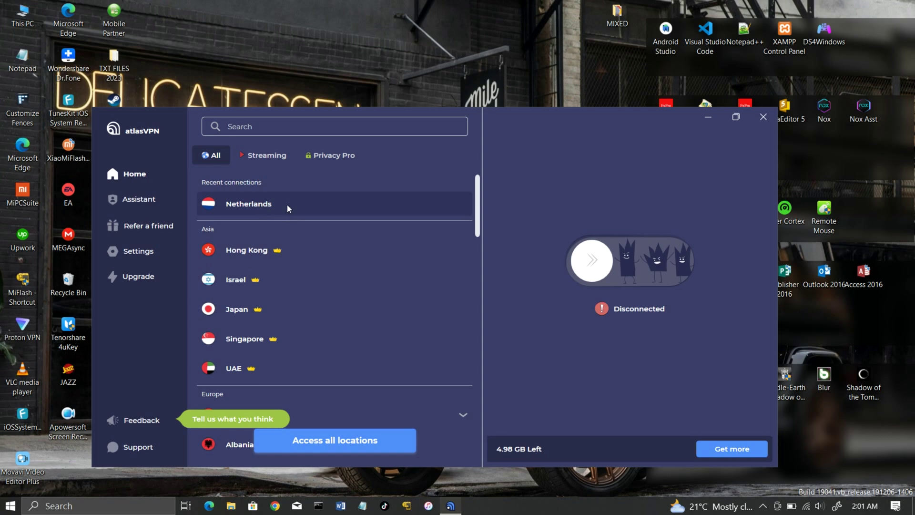
left_click(303, 209)
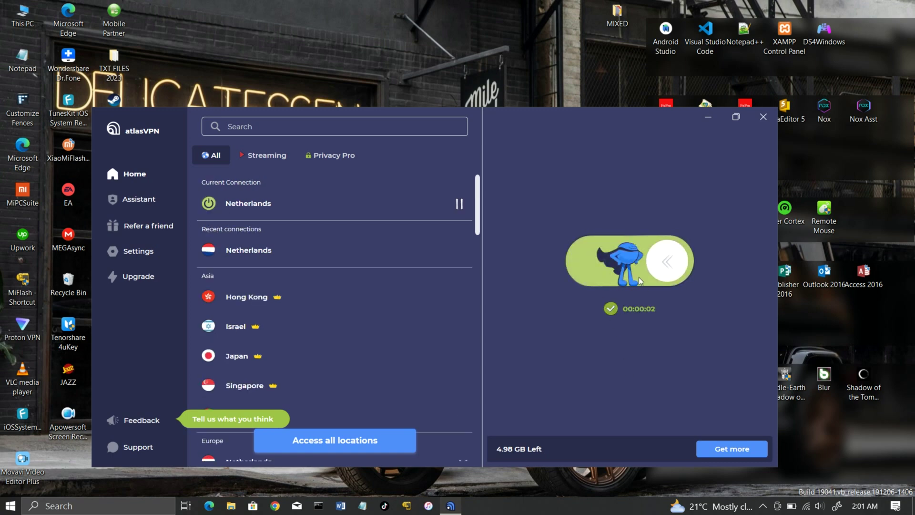
left_click(706, 120)
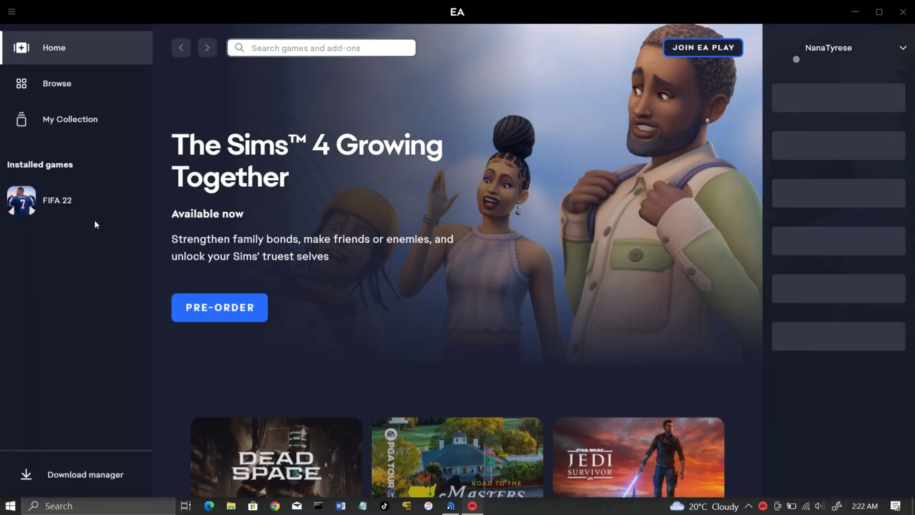
Launch FIFA 22 from the EA app's Installed games list.
mouse_move(82, 204)
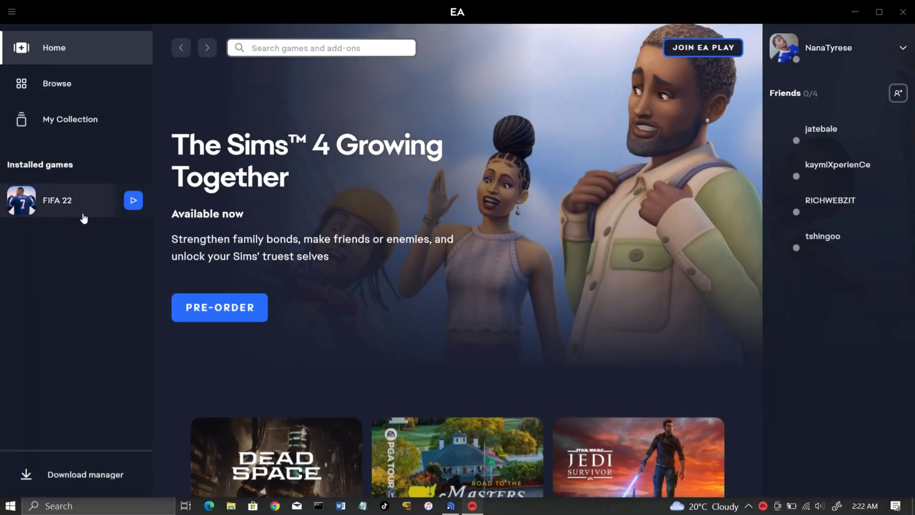
left_click(134, 202)
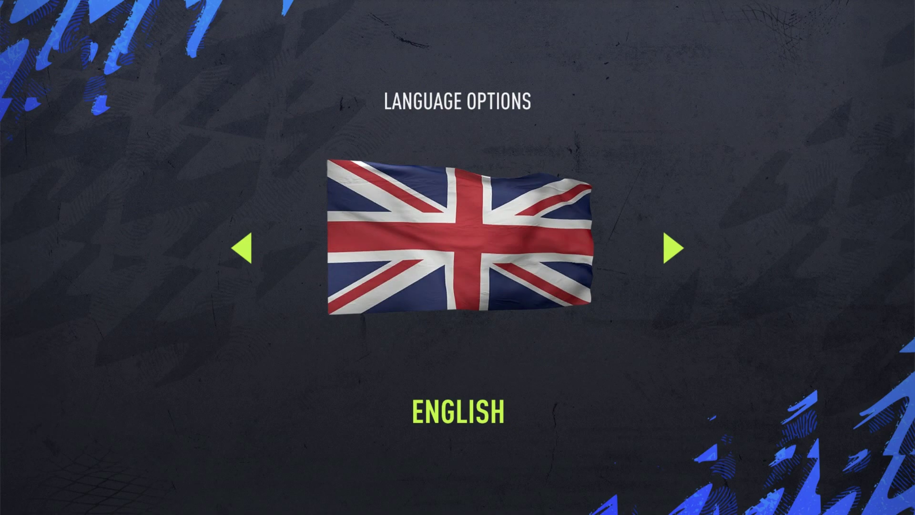
Keep English on the FIFA 22 Language Options screen and continue to the main menu.
key("Return")
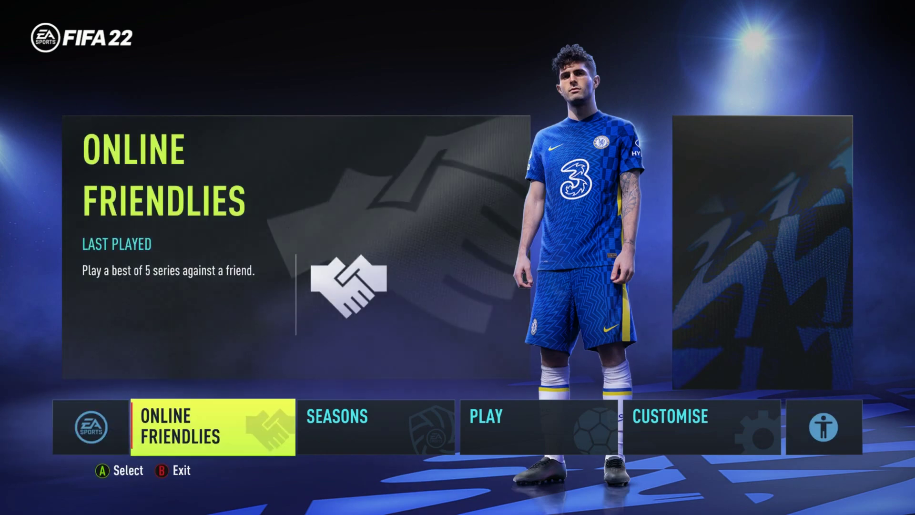
Enter Online Friendlies and compare both recent opponents' season records, ending on the first.
key("Return")
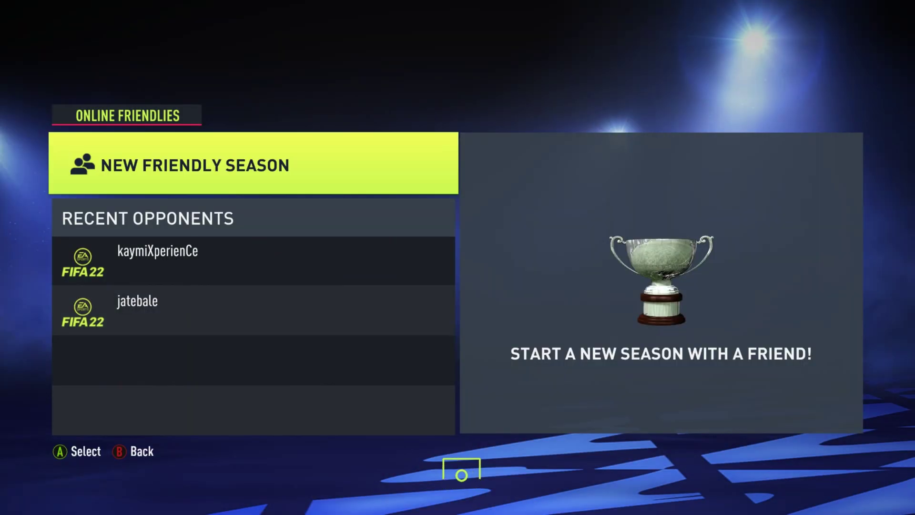
key("Down")
key("Down")
key("Up")
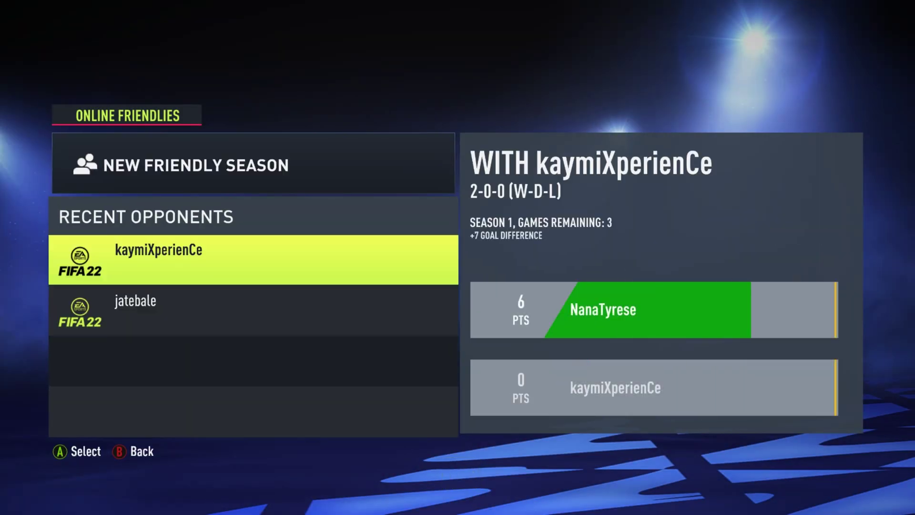
key("Down")
key("Up")
key("Down")
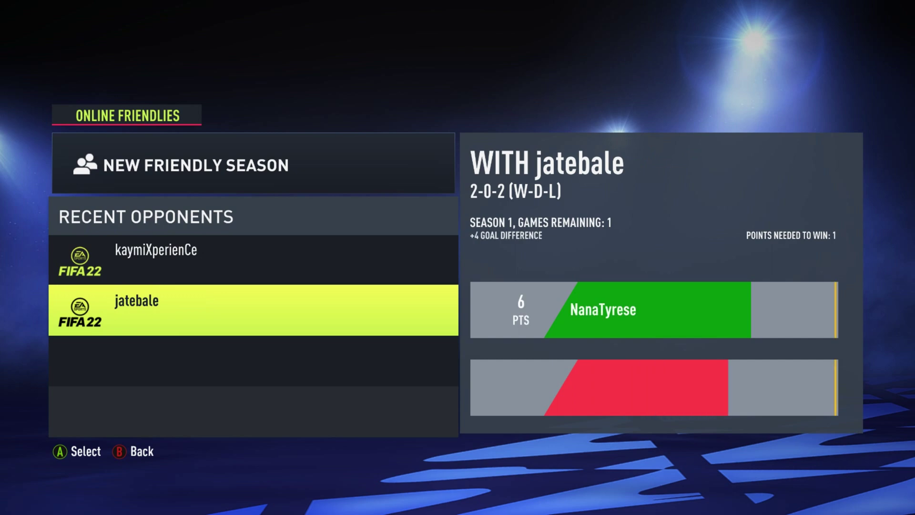
key("Up")
key("Down")
key("Up")
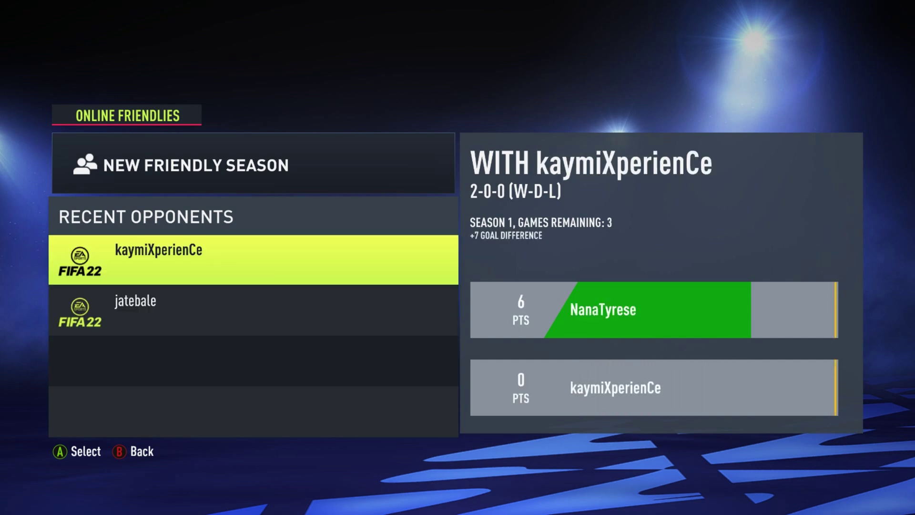